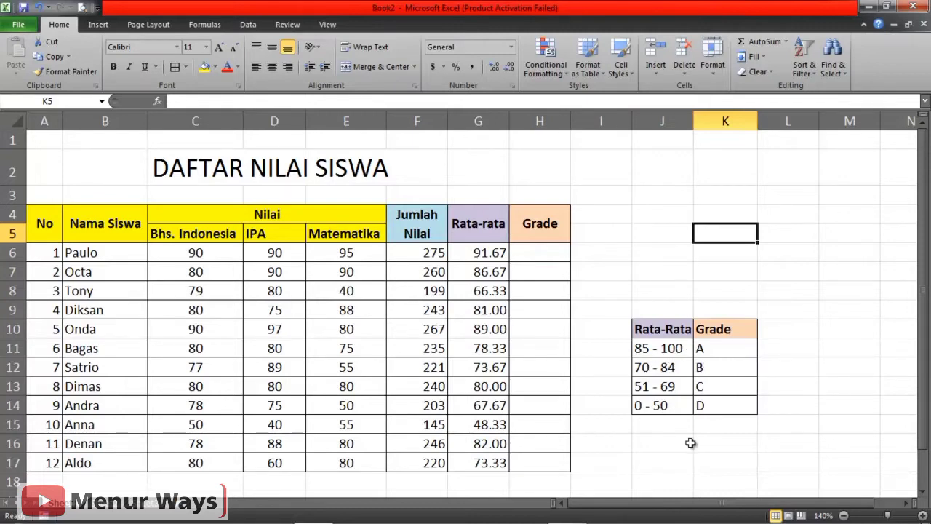
Start an IF formula in Grade cell H6 with the logical test G6=>85.
left_click(544, 253)
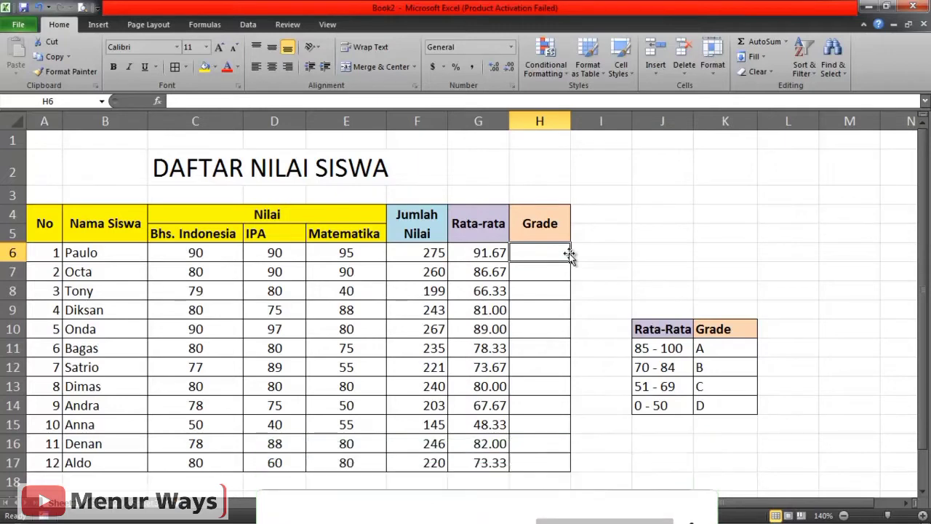
type("=")
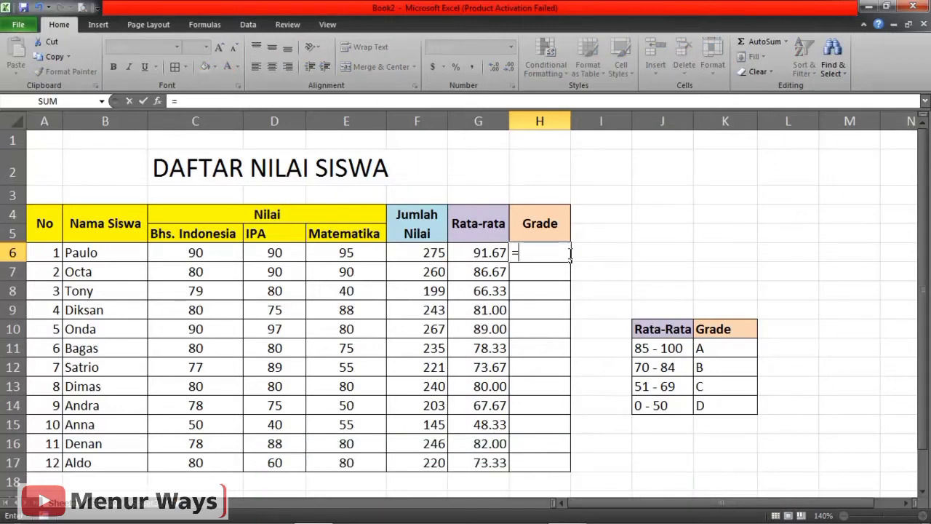
type("IF")
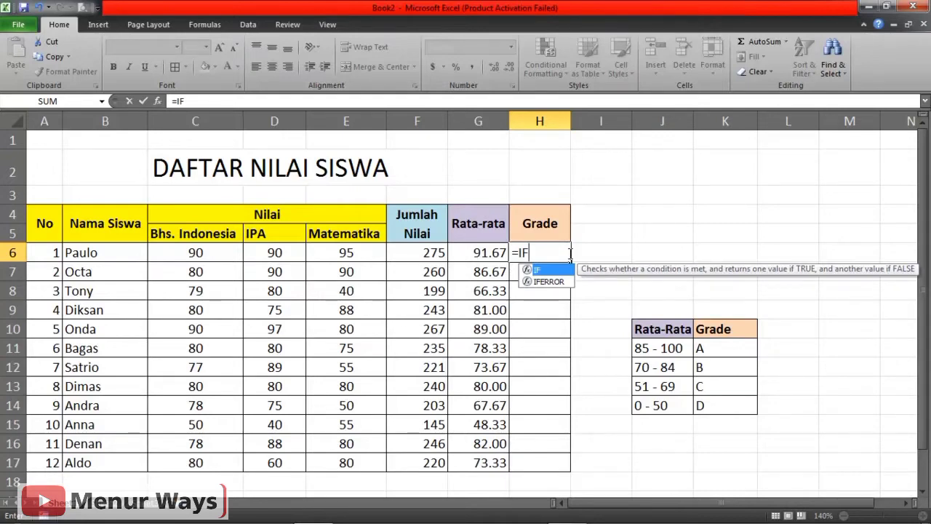
type("(")
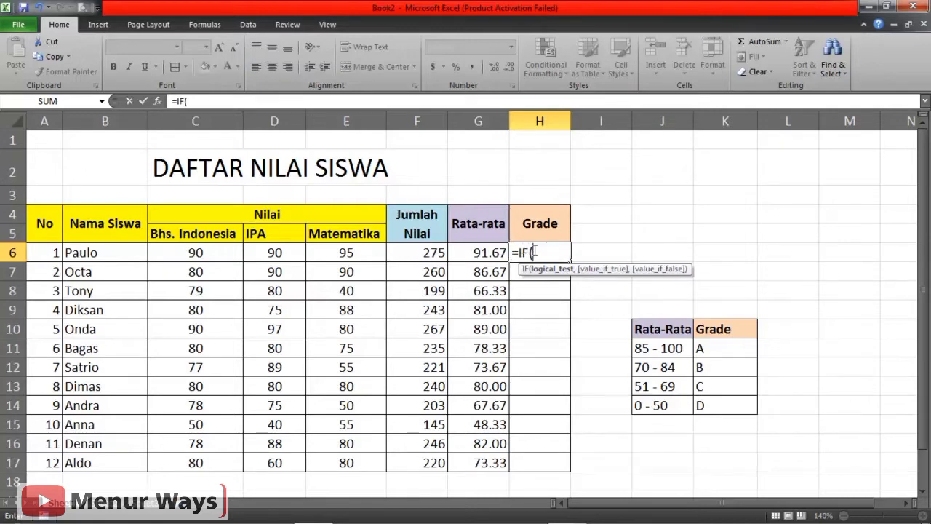
left_click(493, 240)
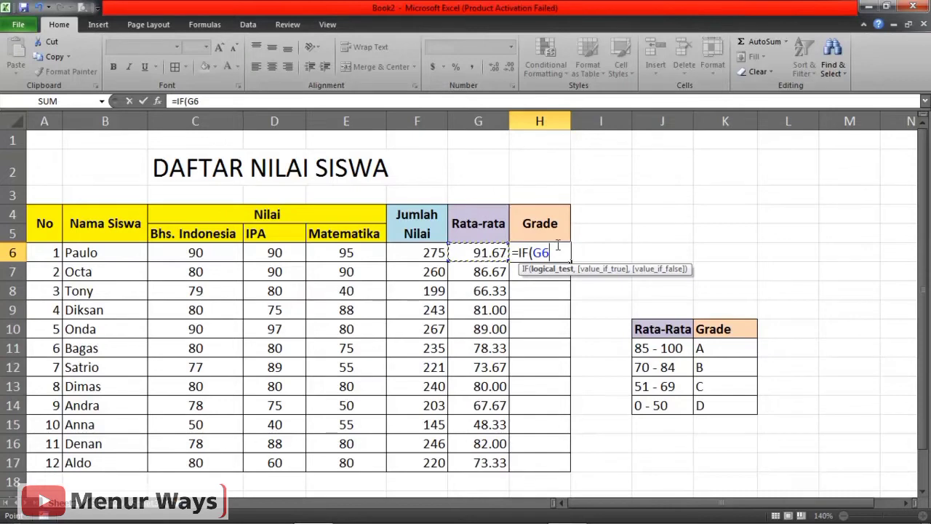
type("=>")
type("85")
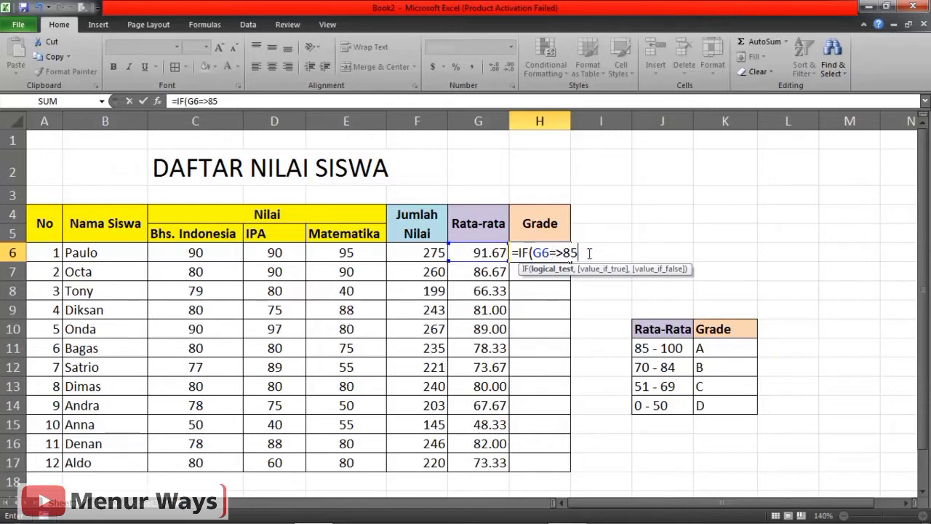
type(",")
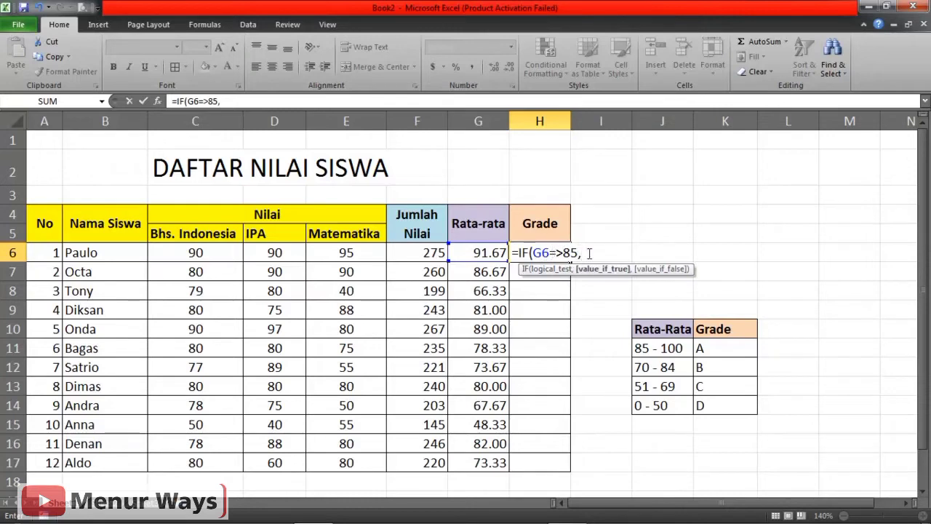
type(" \"A")
Enter "A" as the value if true for the first IF in H6.
key("BackSpace")
type("A\"")
type(",")
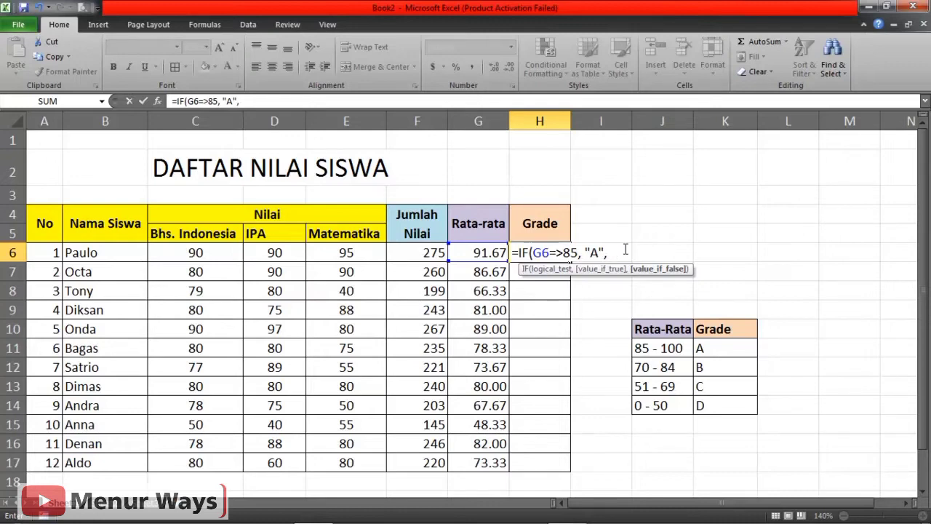
Nest a second IF in the H6 formula with the logical test G6=>70.
type("IF")
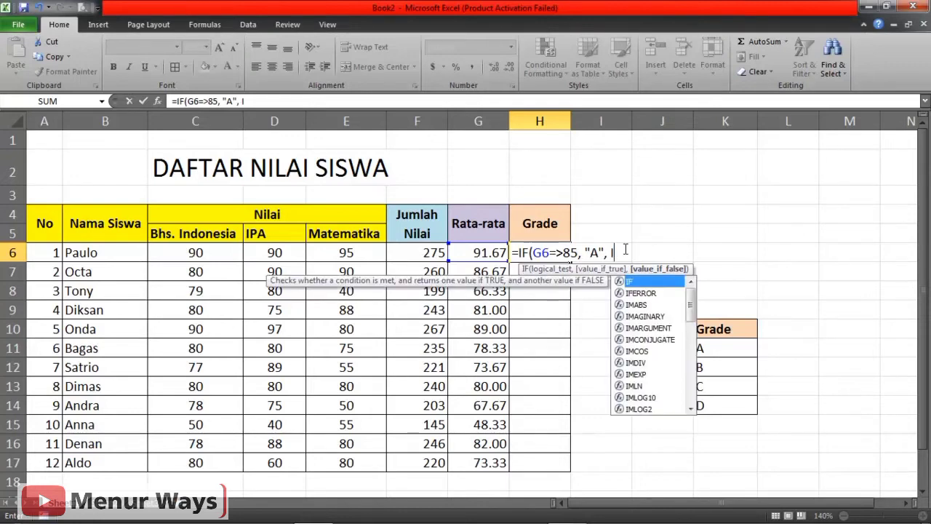
type("(")
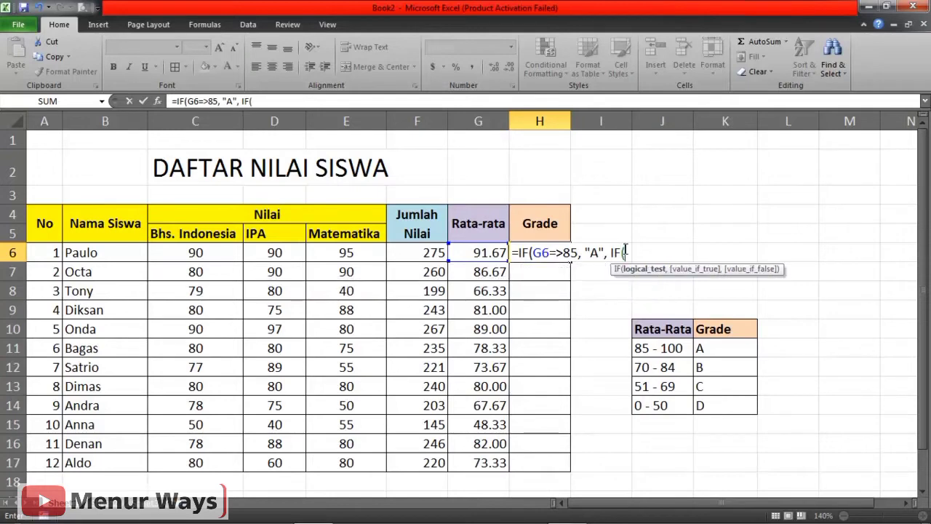
left_click(497, 252)
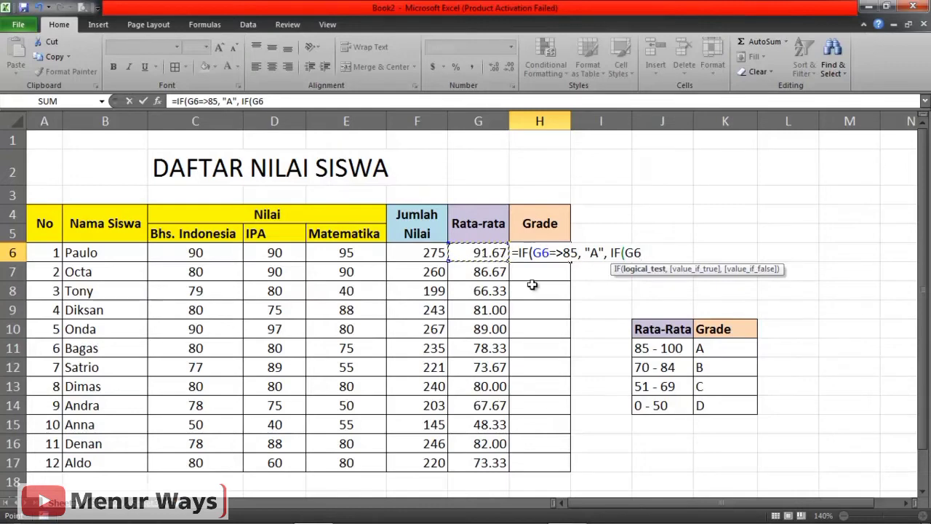
type("=")
left_click(645, 253)
key("BackSpace")
key("BackSpace")
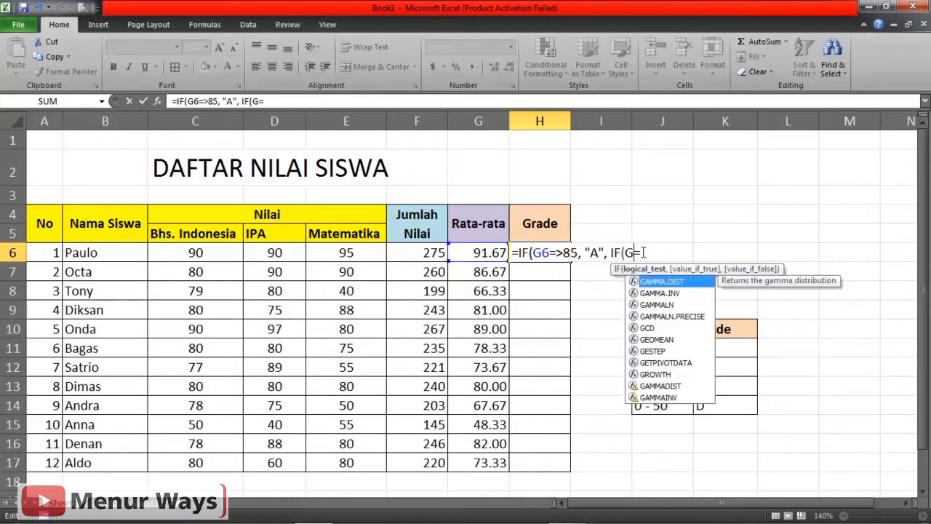
left_click(482, 255)
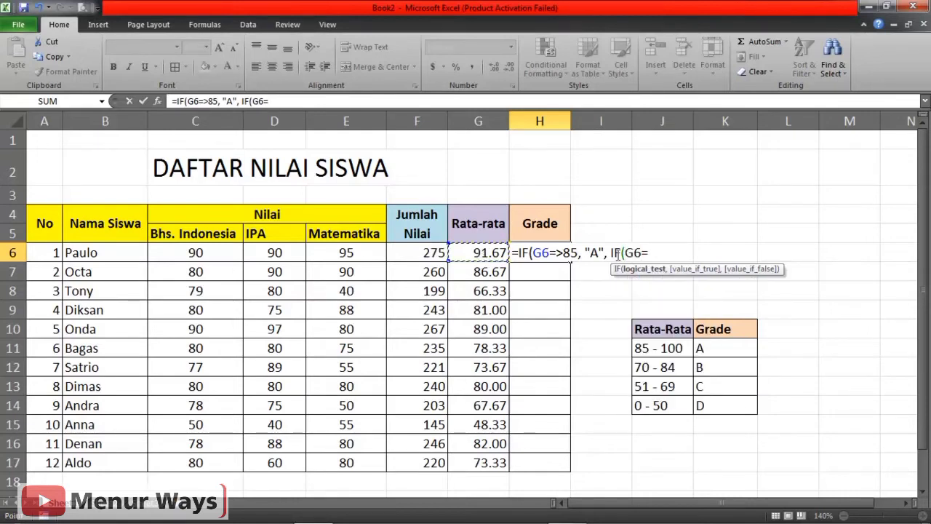
left_click(655, 252)
type(">70")
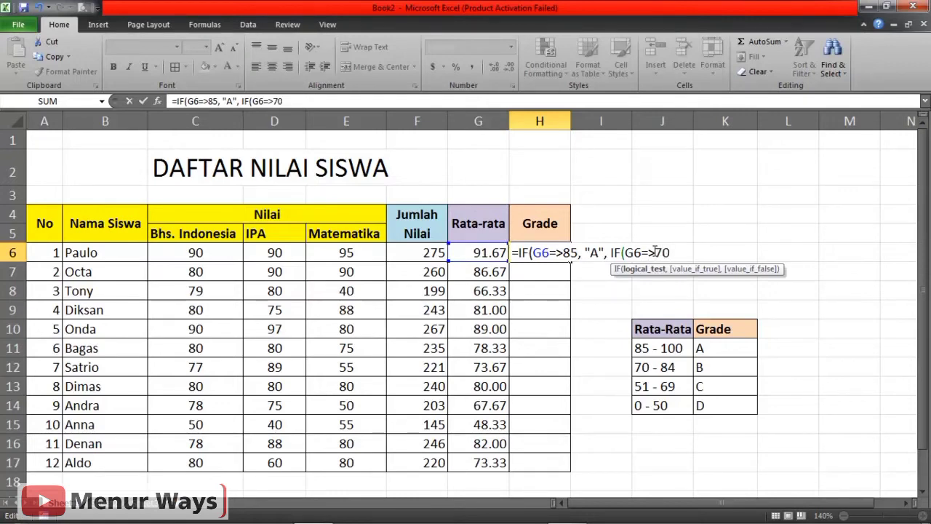
type(", ")
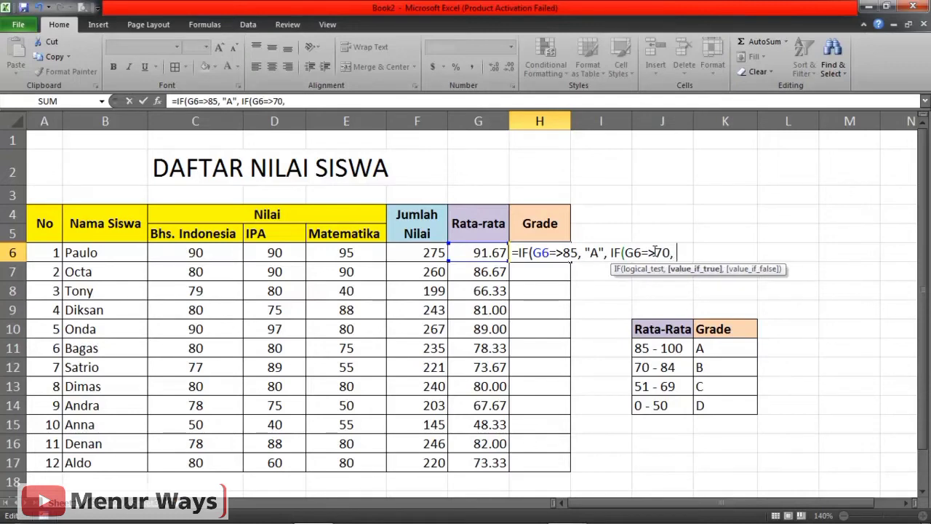
type("\"b")
Enter "B" as the value if true for the second IF in H6.
key("BackSpace")
type("B\"")
type(",")
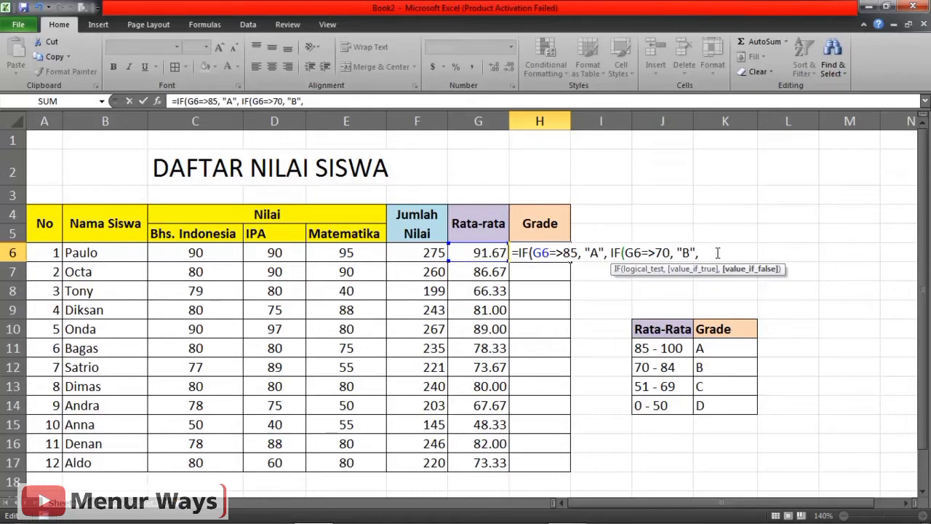
type(" IF")
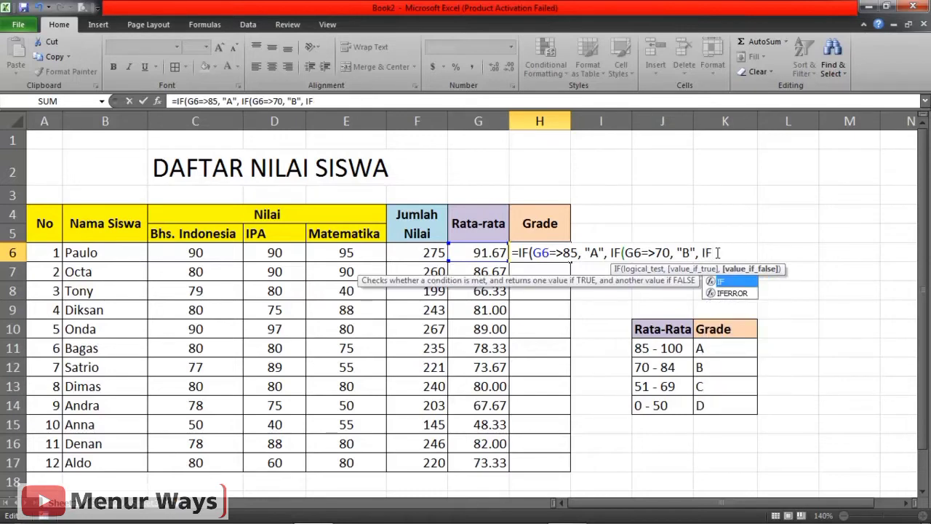
type("(")
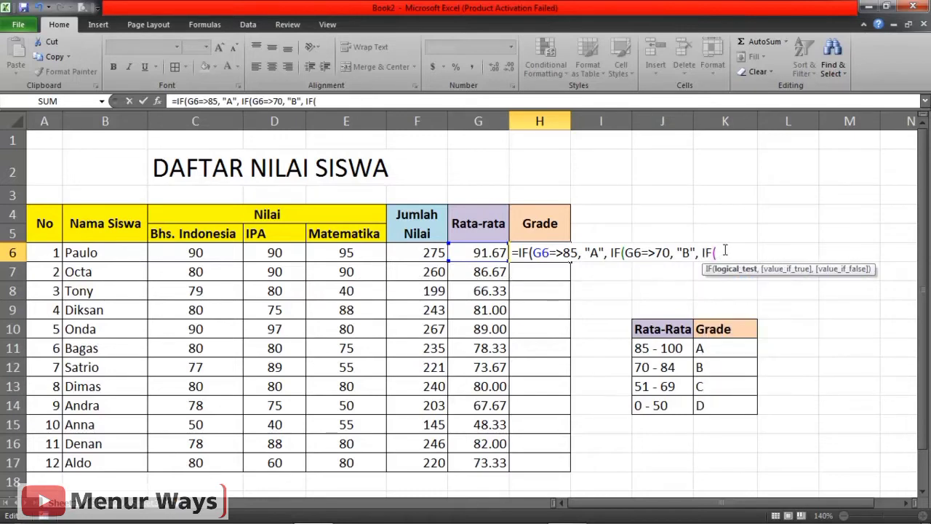
Nest a third IF in the H6 formula with the logical test G6=>51.
left_click(500, 253)
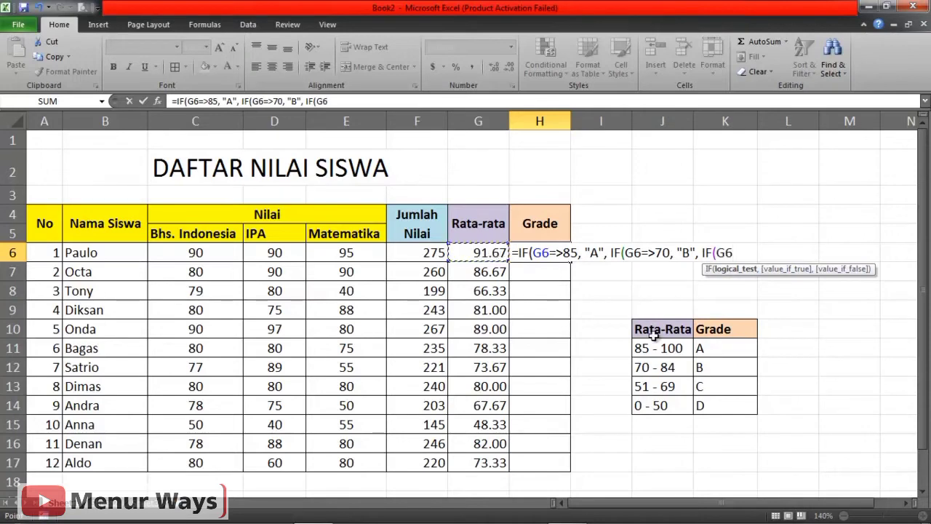
type("=>")
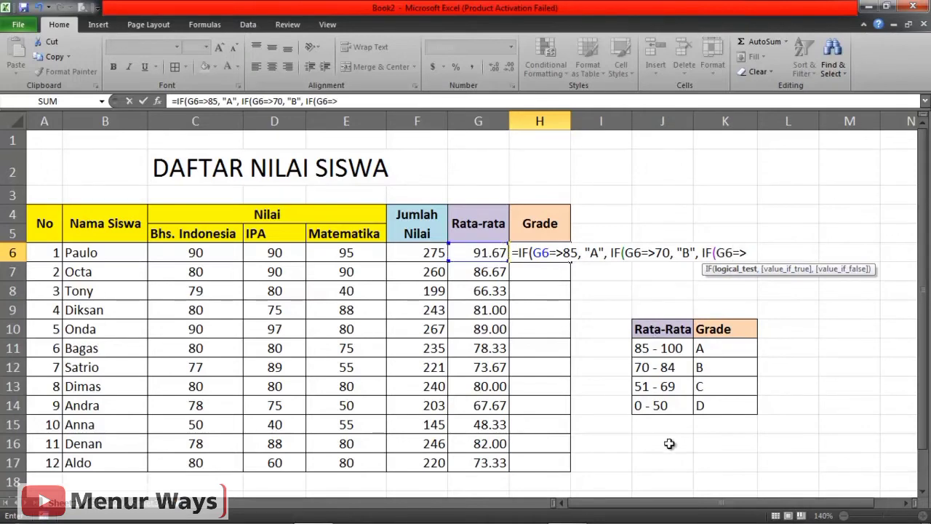
type("51, ")
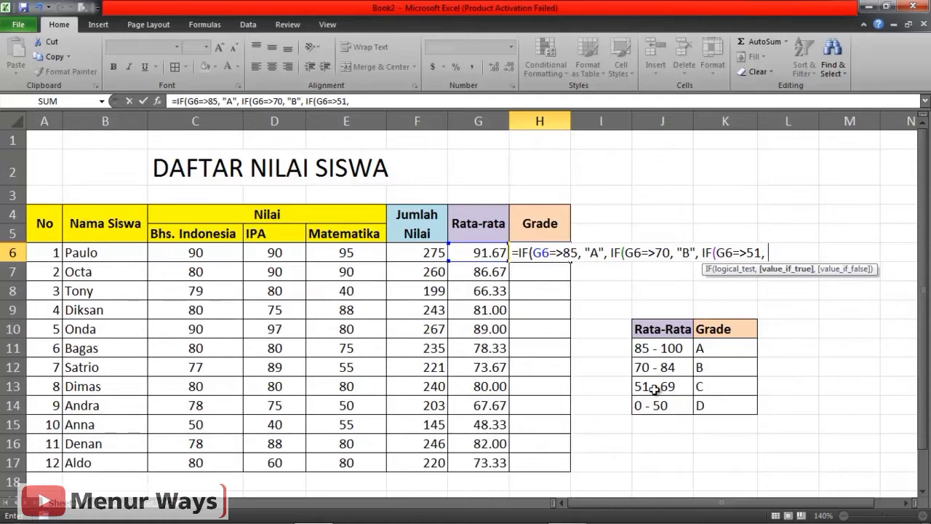
type("\"C\"")
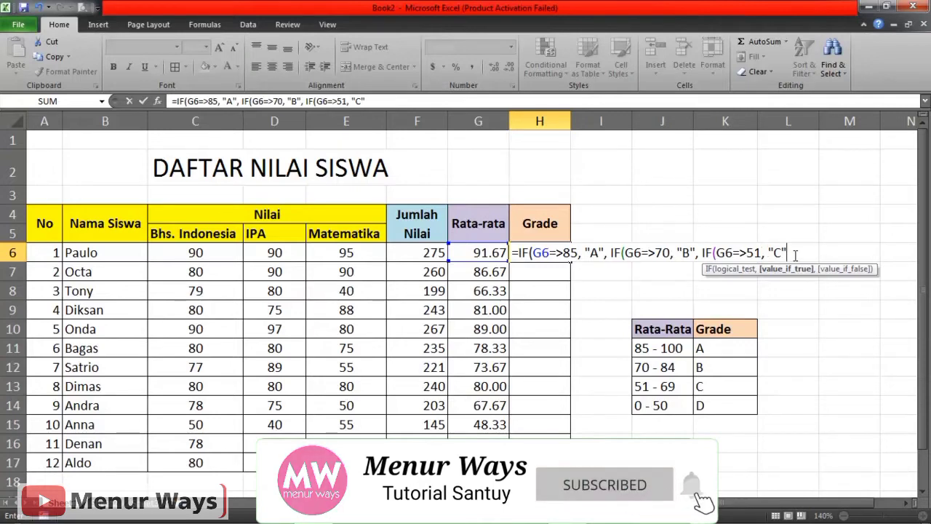
Enter "C" as the value if true for the third IF in H6.
type(",")
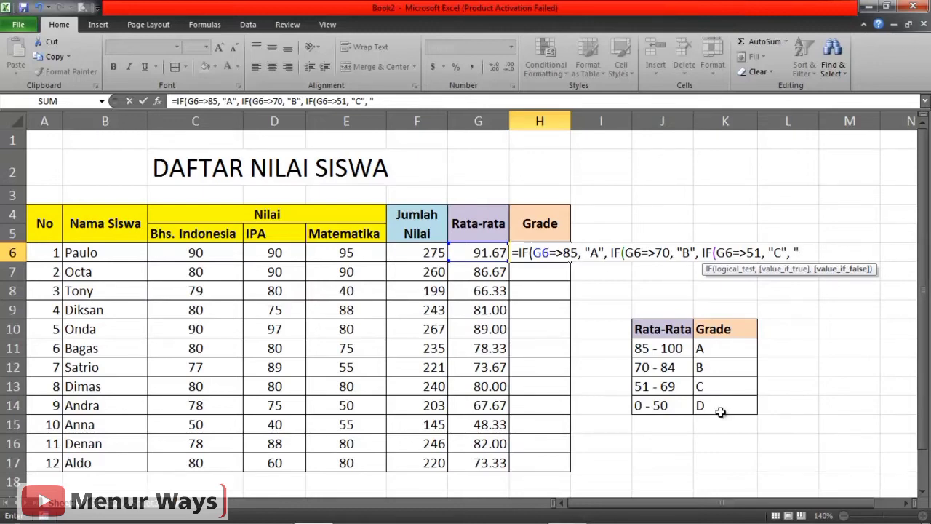
Enter "D" as the final value if false, close all three IFs and commit the H6 formula.
type("d")
key("BackSpace")
type("D\"")
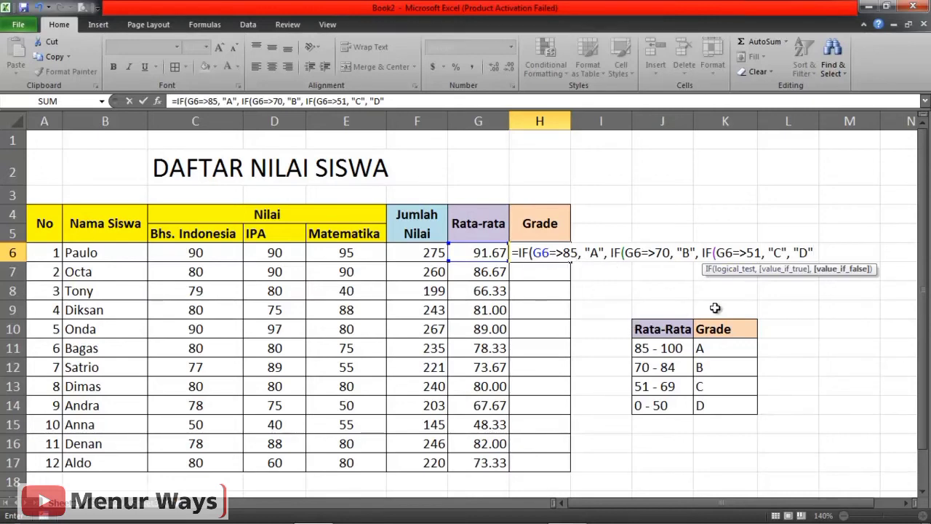
type(")))")
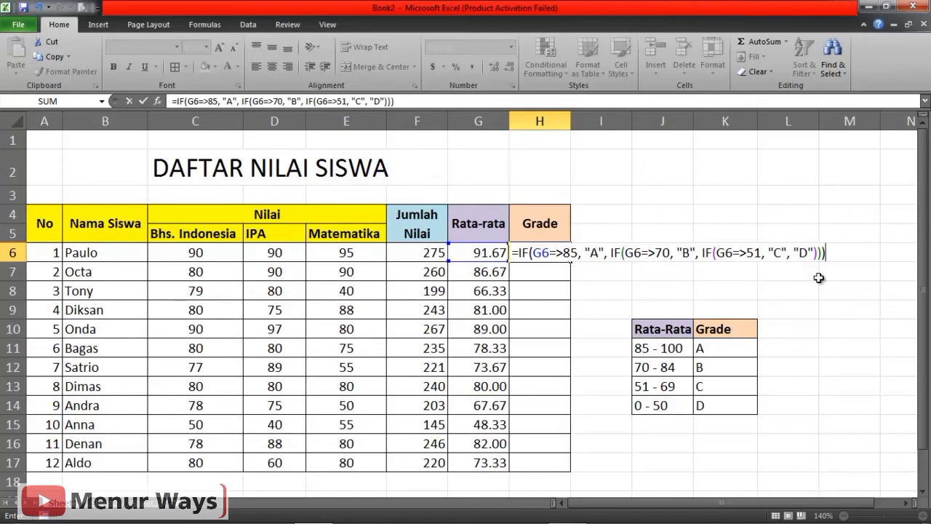
key("Return")
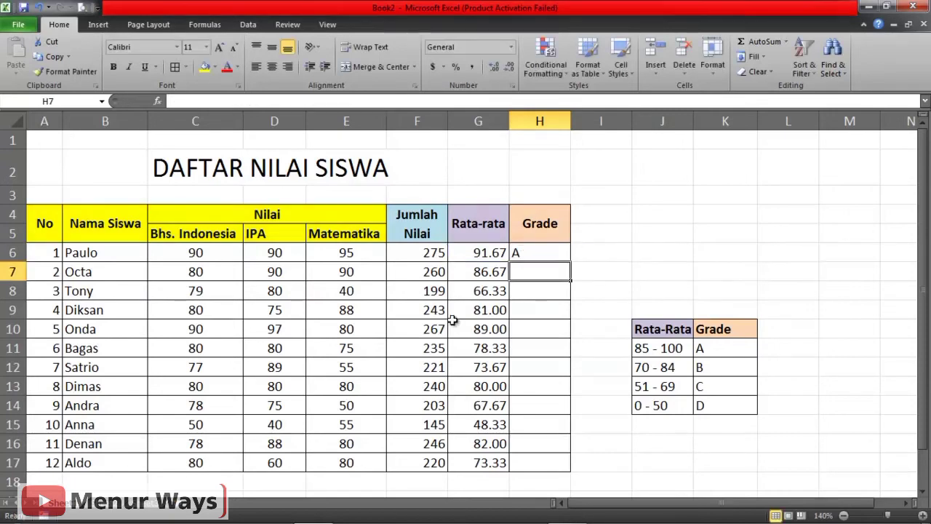
Fill the grade formula from H6 down through H17 for all students.
left_click(647, 266)
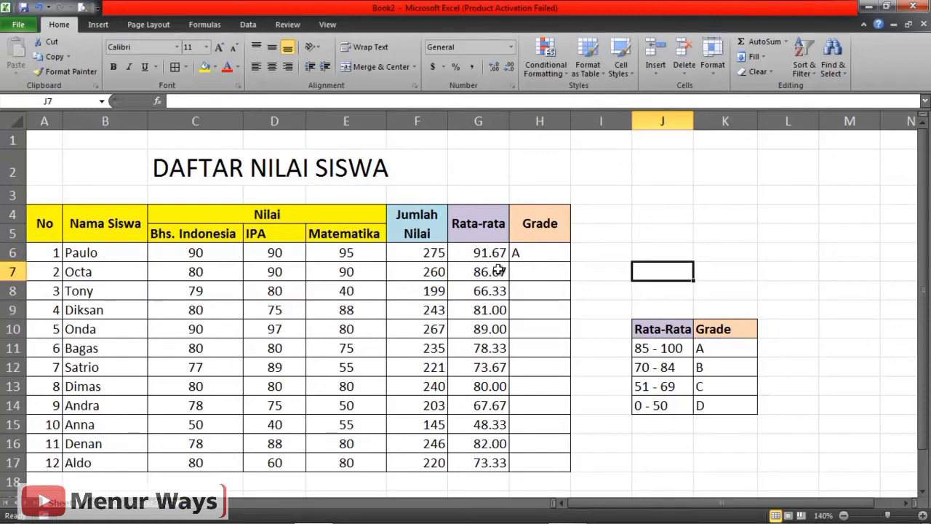
left_click(539, 255)
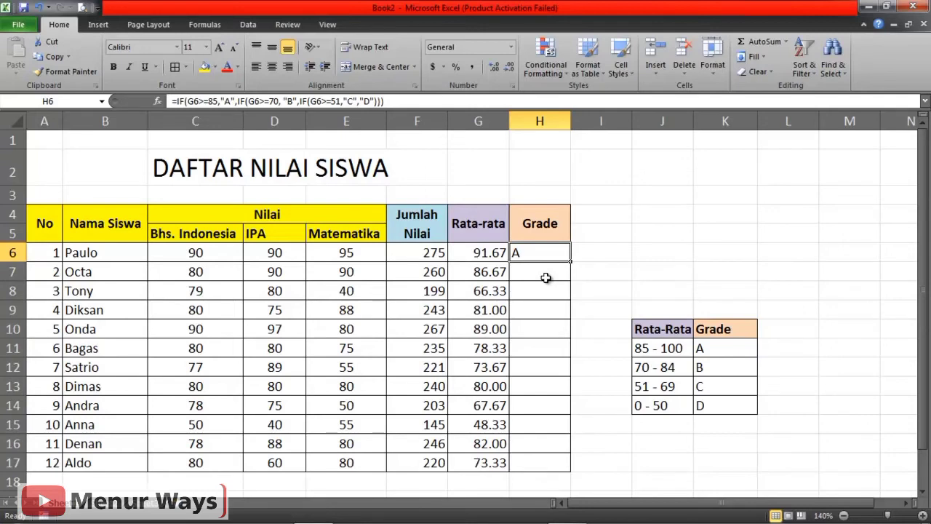
mouse_move(570, 261)
left_mouse_down()
mouse_move(576, 460)
mouse_move(582, 260)
left_mouse_up()
left_click_drag(570, 261, 575, 473)
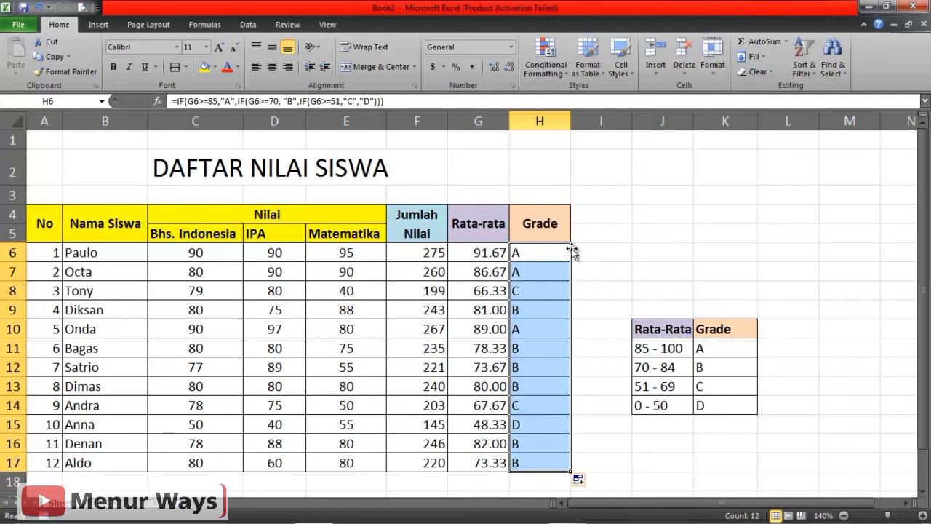
Deselect the filled grades and review the formula in H6.
left_click(602, 257)
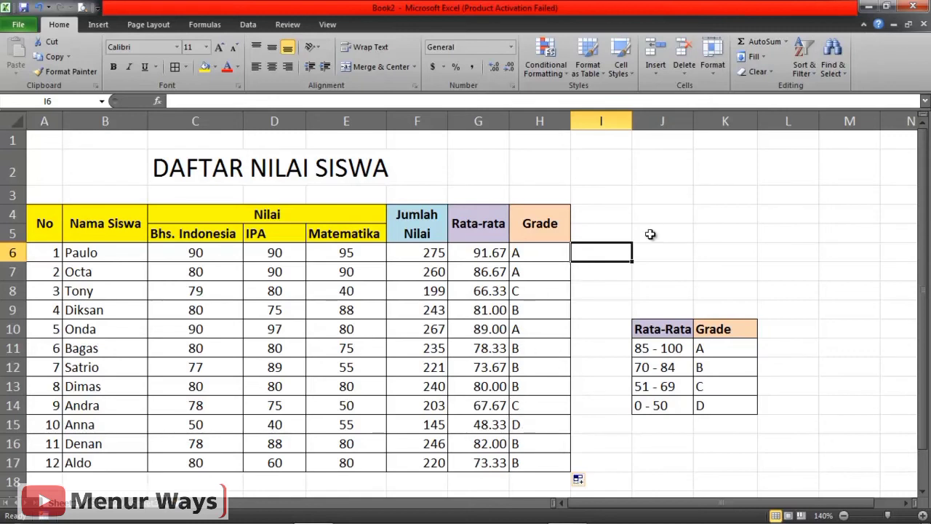
left_click(682, 235)
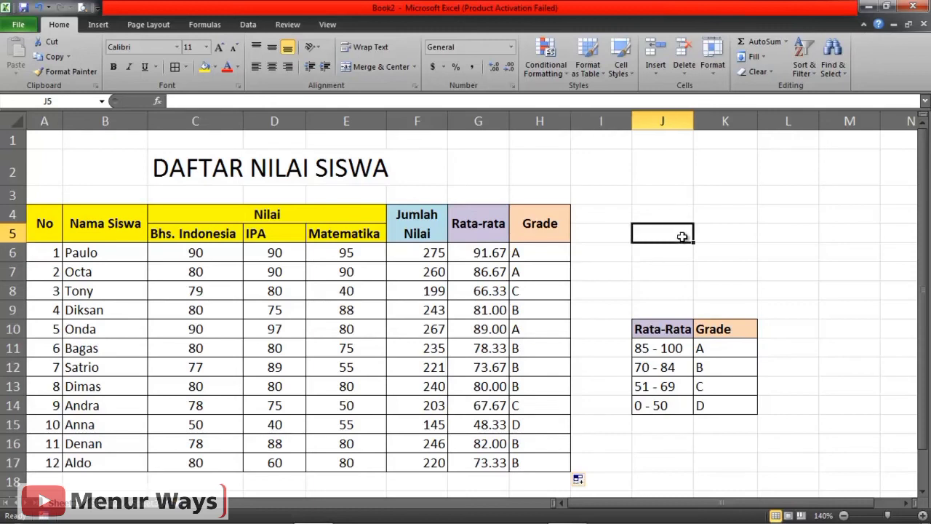
left_click(537, 249)
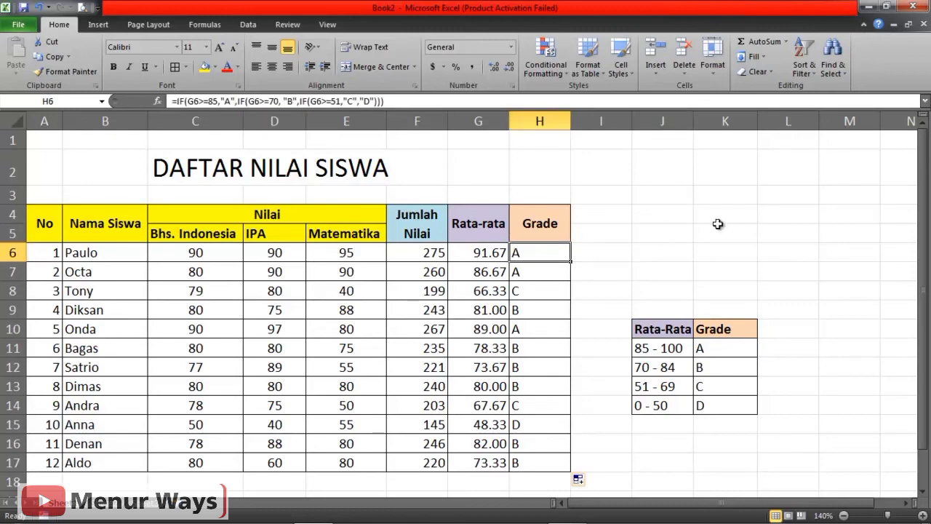